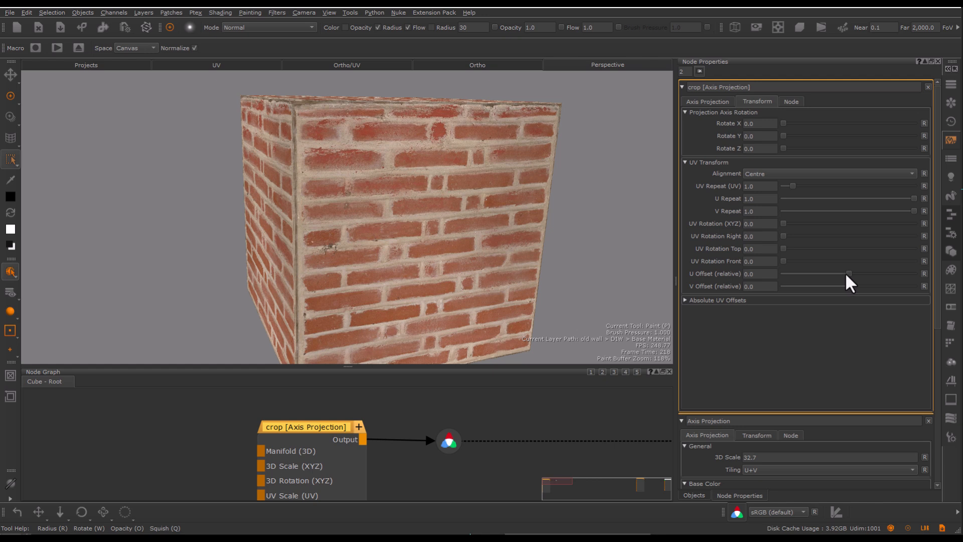
# Step: Set the crop Axis Projection's relative U offset to -0.011 and check the brick texture on the cube
pyautogui.moveTo(848, 273)
pyautogui.mouseDown()
pyautogui.moveTo(858, 278)
pyautogui.moveTo(849, 280)
pyautogui.mouseUp()
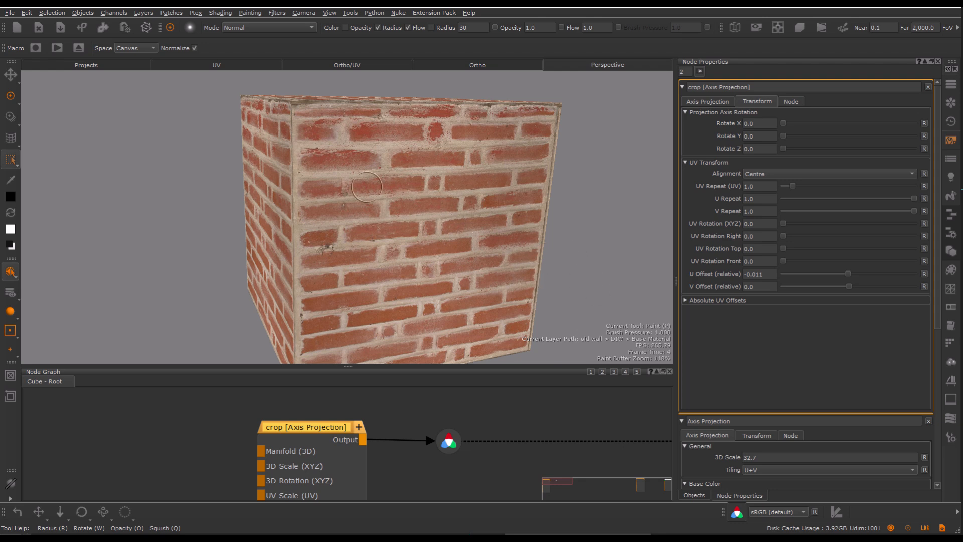
pyautogui.keyDown('alt'); pyautogui.moveTo(396, 201); pyautogui.dragTo(361, 194, button='middle'); pyautogui.keyUp('alt')
pyautogui.keyDown('alt'); pyautogui.moveTo(361, 194); pyautogui.dragTo(311, 194, button='right'); pyautogui.keyUp('alt')
pyautogui.keyDown('alt'); pyautogui.moveTo(311, 193); pyautogui.dragTo(290, 191, button='middle'); pyautogui.keyUp('alt')
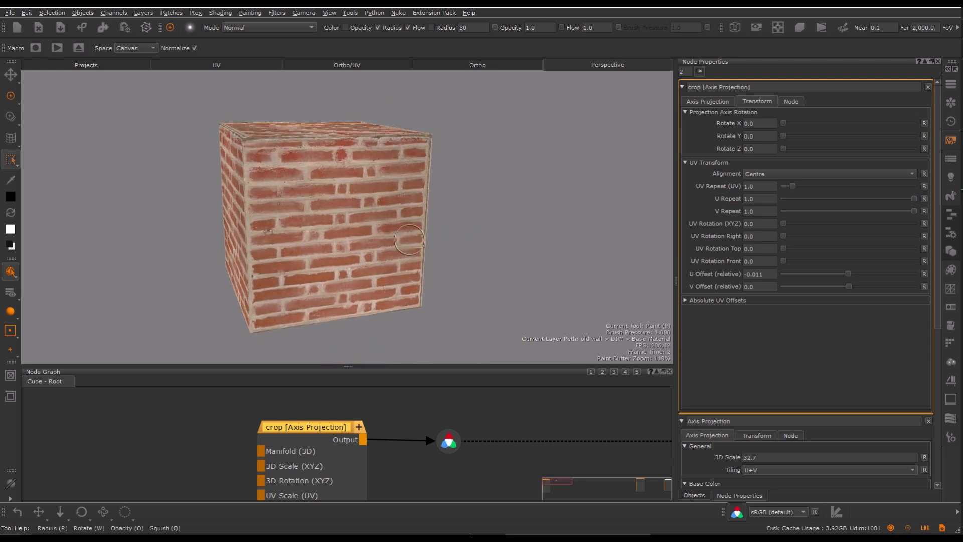
# Step: Compare the brick projection on the Cube object's geometry versions cube2 and Cube.obj
pyautogui.click(702, 495)
pyautogui.click(808, 202)
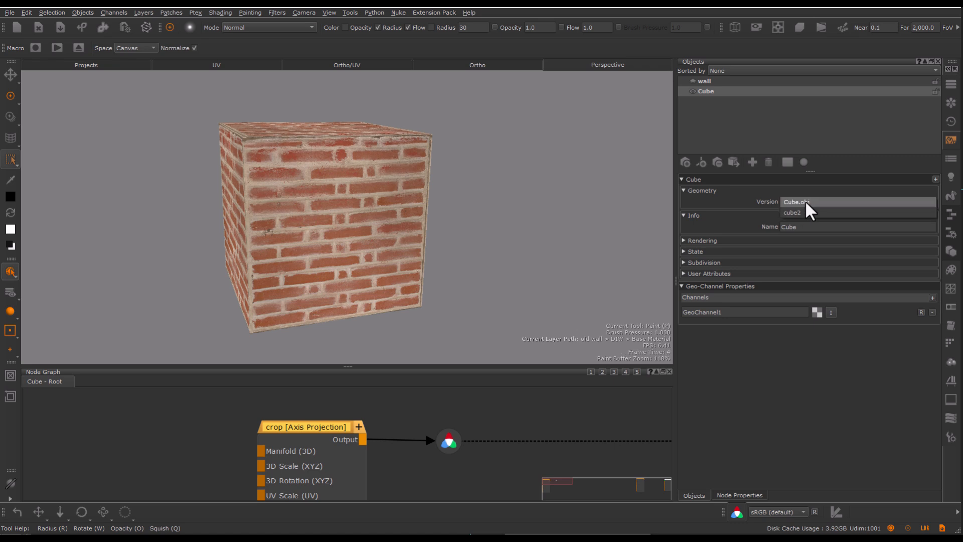
pyautogui.click(808, 213)
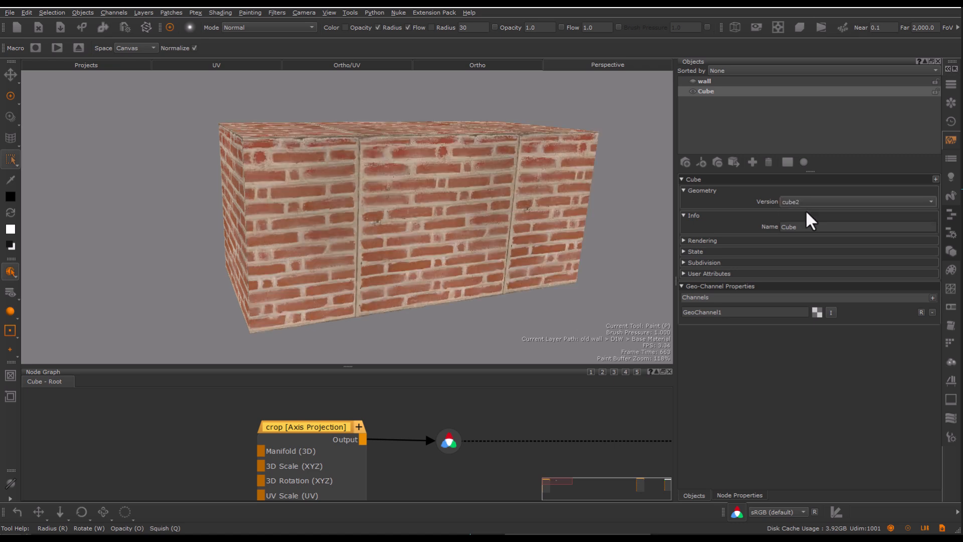
pyautogui.keyDown('alt'); pyautogui.moveTo(374, 226); pyautogui.dragTo(348, 228); pyautogui.keyUp('alt')
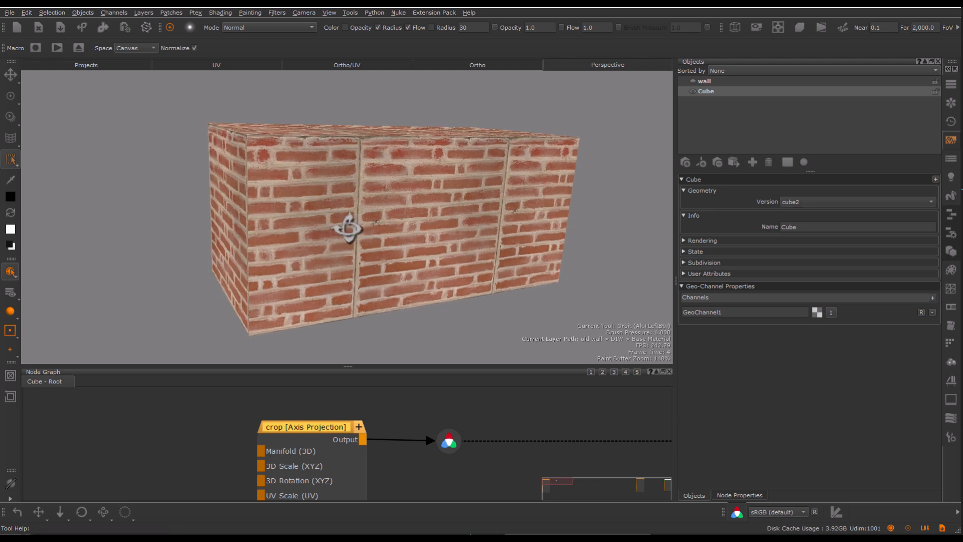
pyautogui.click(793, 205)
pyautogui.click(800, 200)
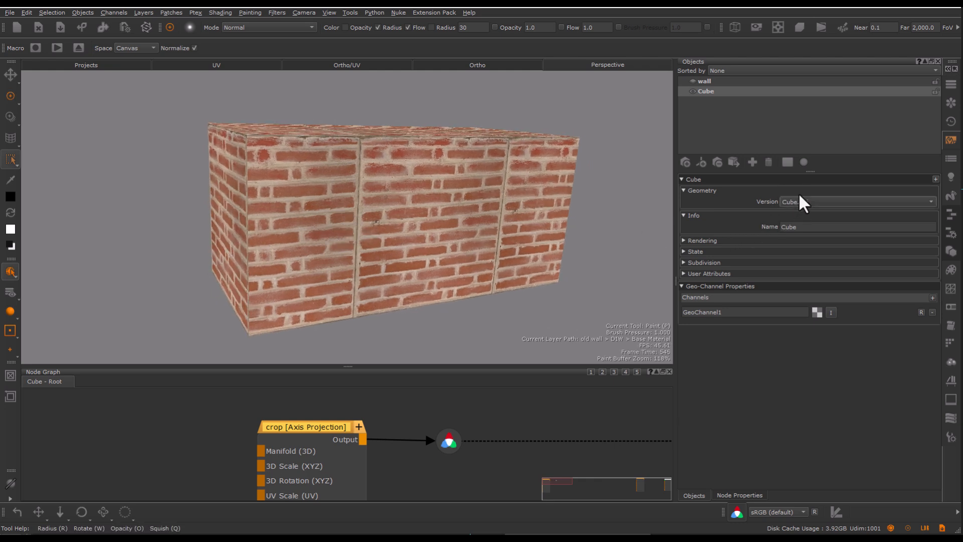
pyautogui.click(799, 201)
pyautogui.click(803, 212)
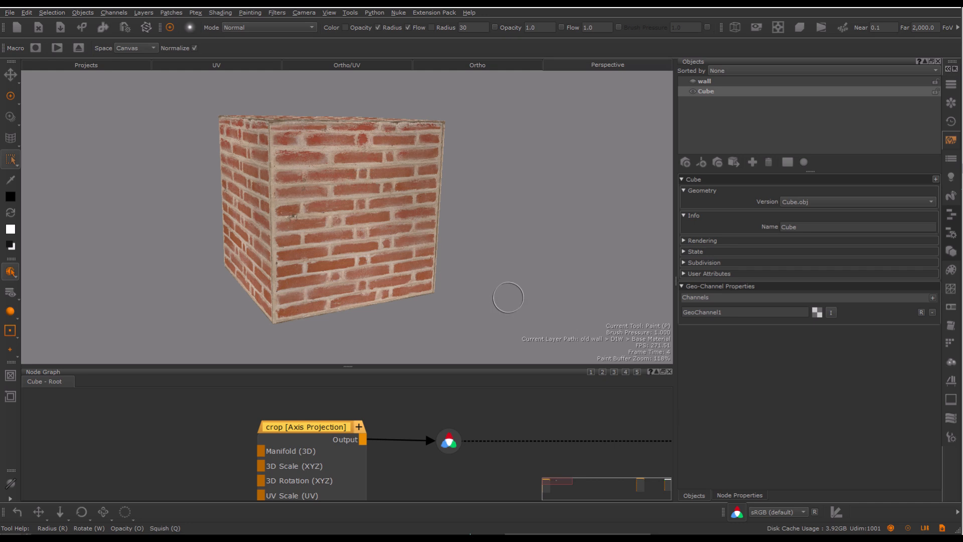
# Step: Set the crop projection's UV Repeat to 2 and its tiling to No Tiling (Stencil)
pyautogui.click(740, 495)
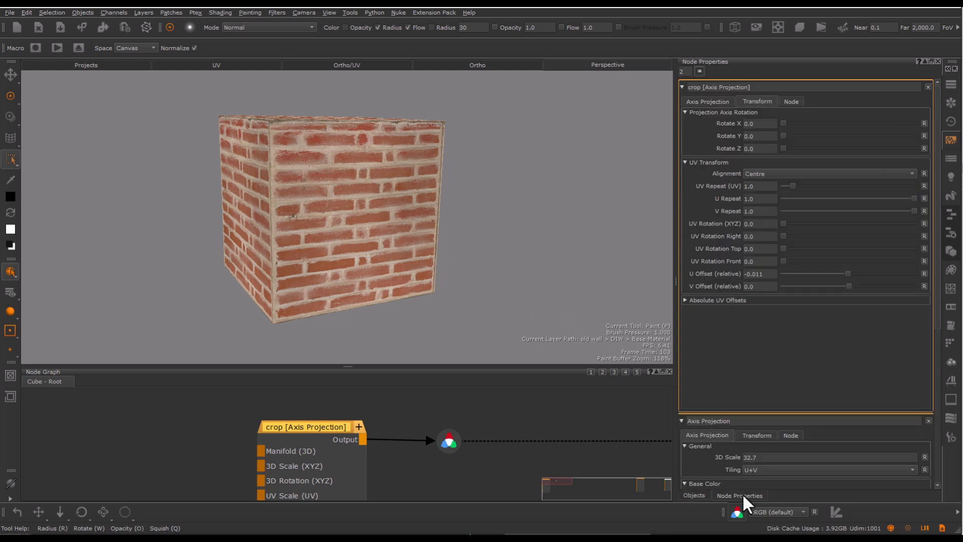
pyautogui.moveTo(756, 184); pyautogui.dragTo(737, 185)
pyautogui.write('2')
pyautogui.press('Return')
pyautogui.click(715, 102)
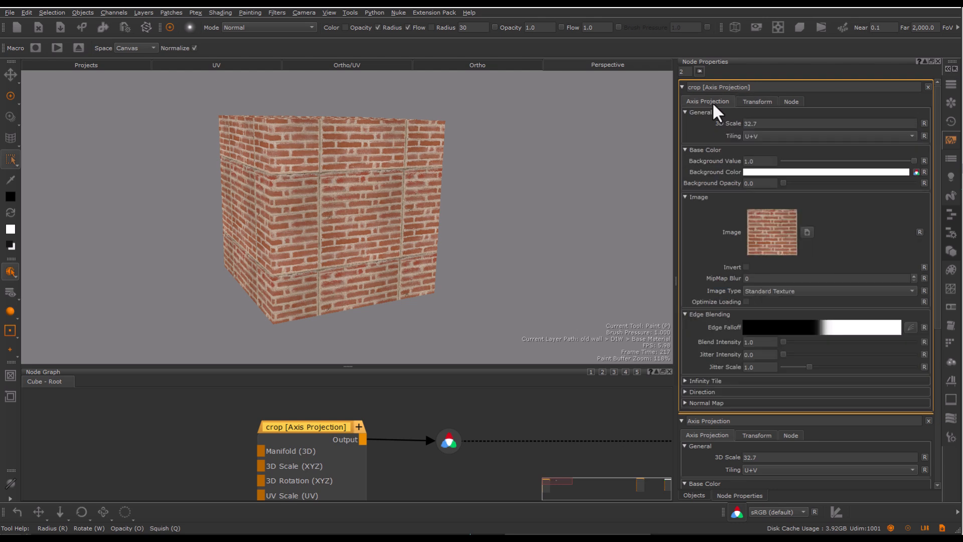
pyautogui.click(764, 138)
pyautogui.click(767, 151)
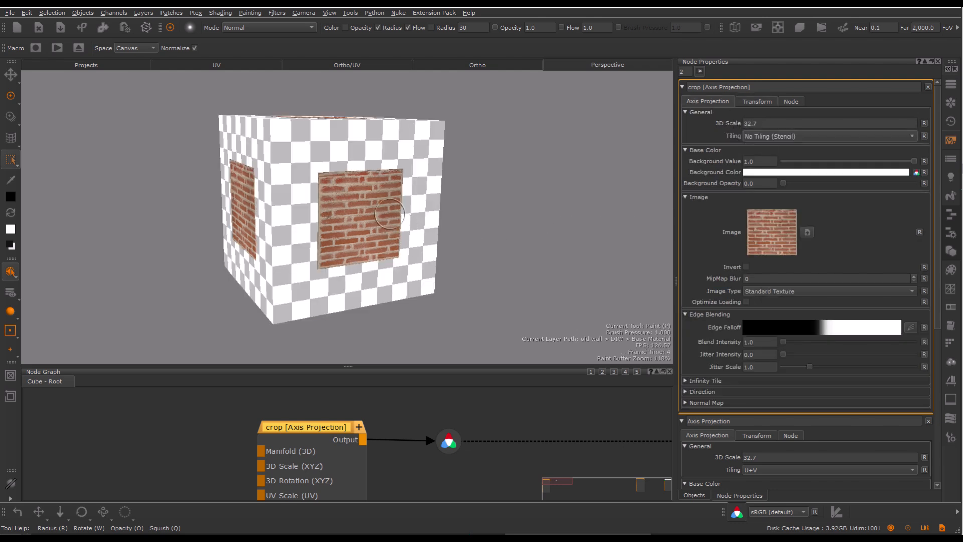
# Step: Compare the untiled stencil's placement on geometry version cube2, and return the object to Cube.obj
pyautogui.click(694, 495)
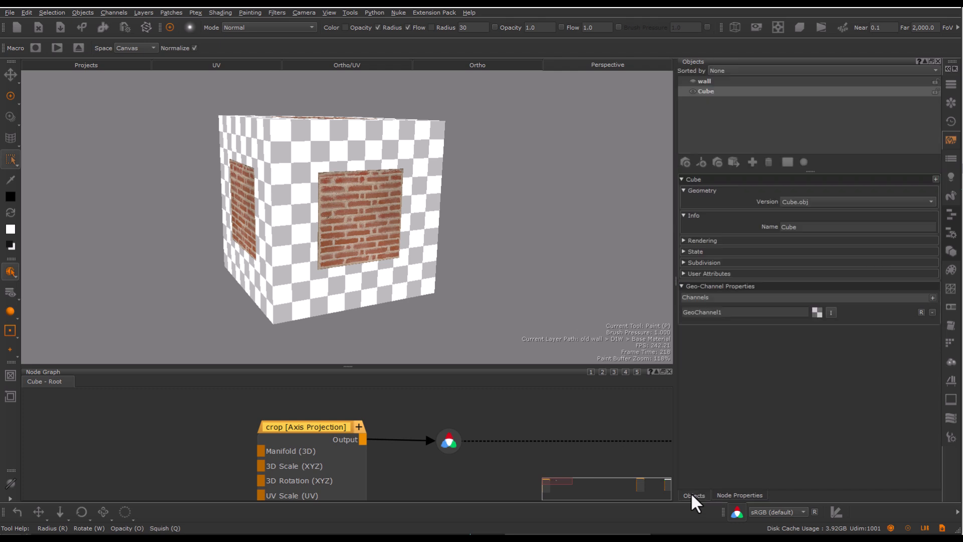
pyautogui.click(803, 202)
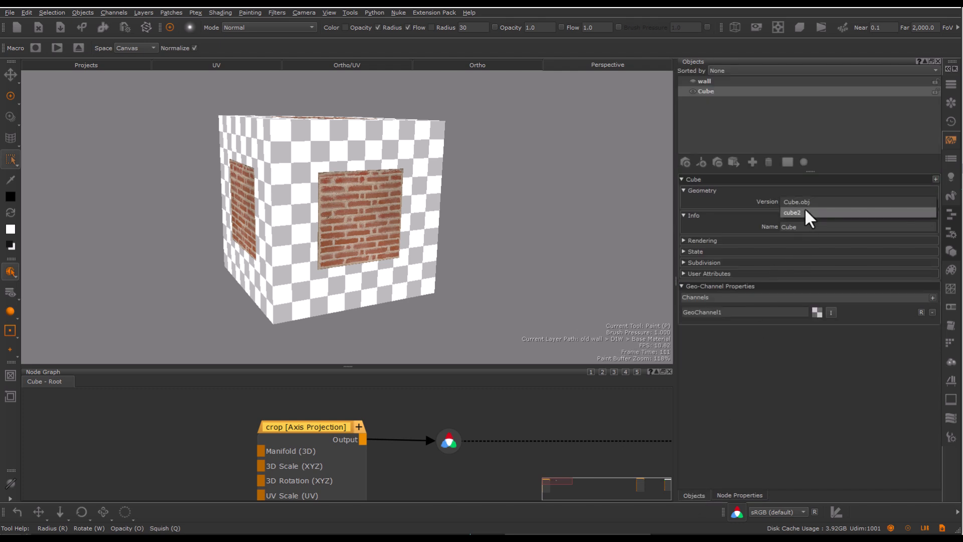
pyautogui.click(808, 212)
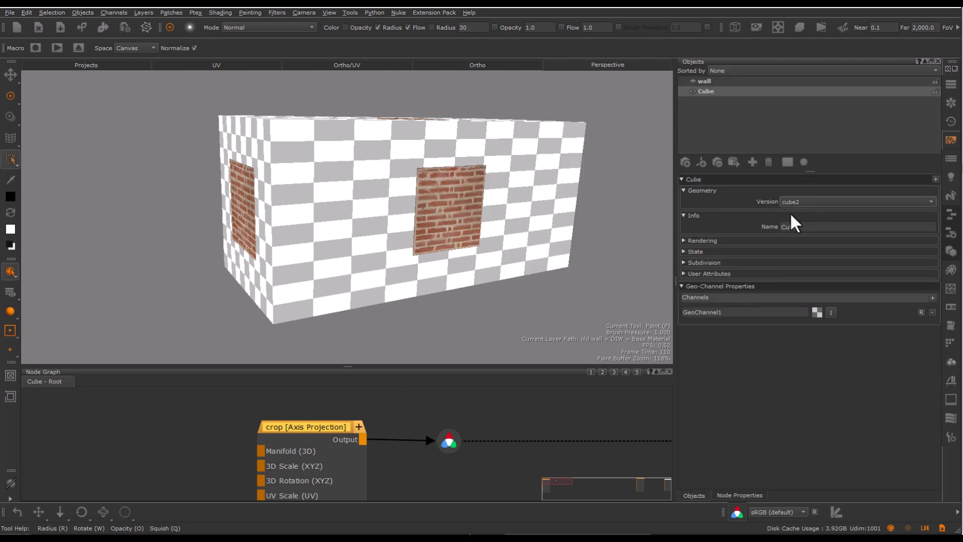
pyautogui.click(802, 201)
pyautogui.click(799, 200)
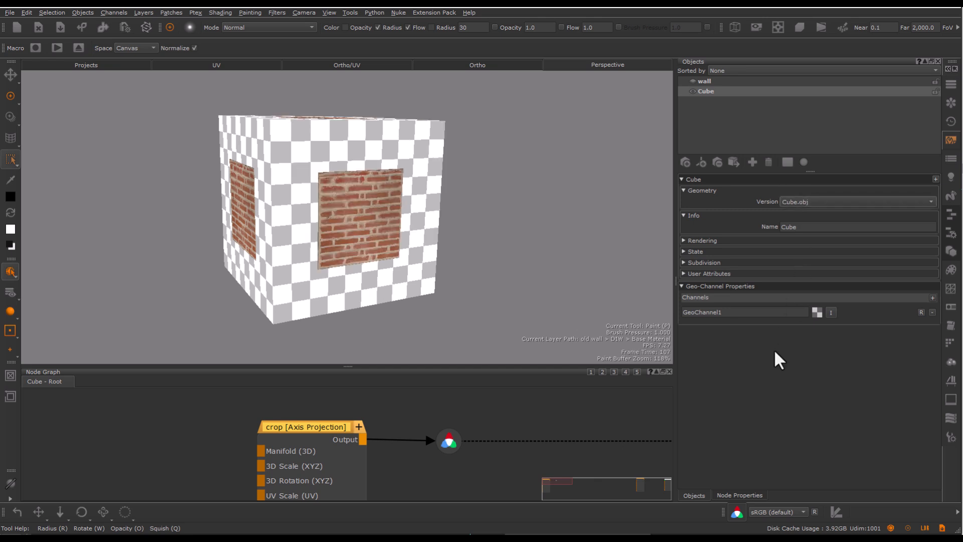
# Step: Set the crop projection's tiling back to U+V and change its UV alignment to World
pyautogui.click(747, 495)
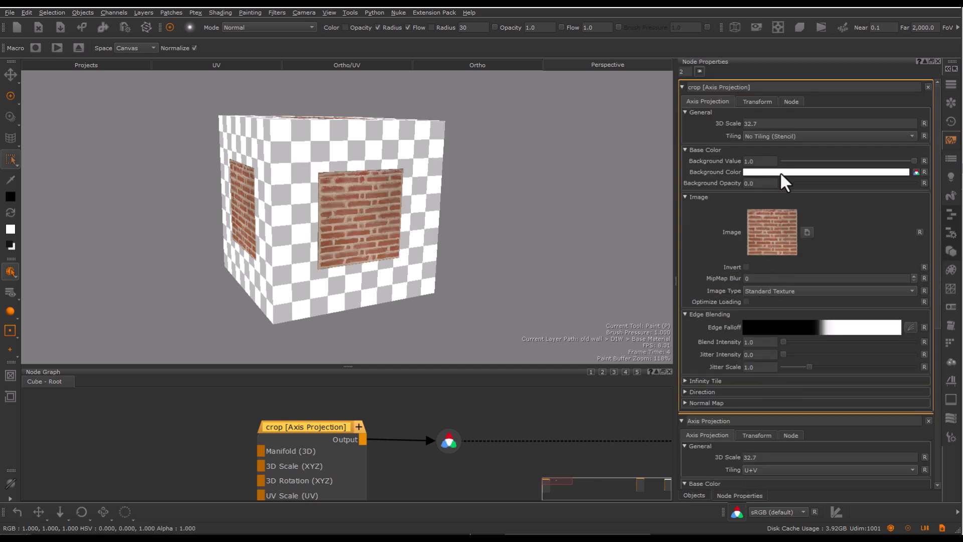
pyautogui.click(778, 137)
pyautogui.click(776, 126)
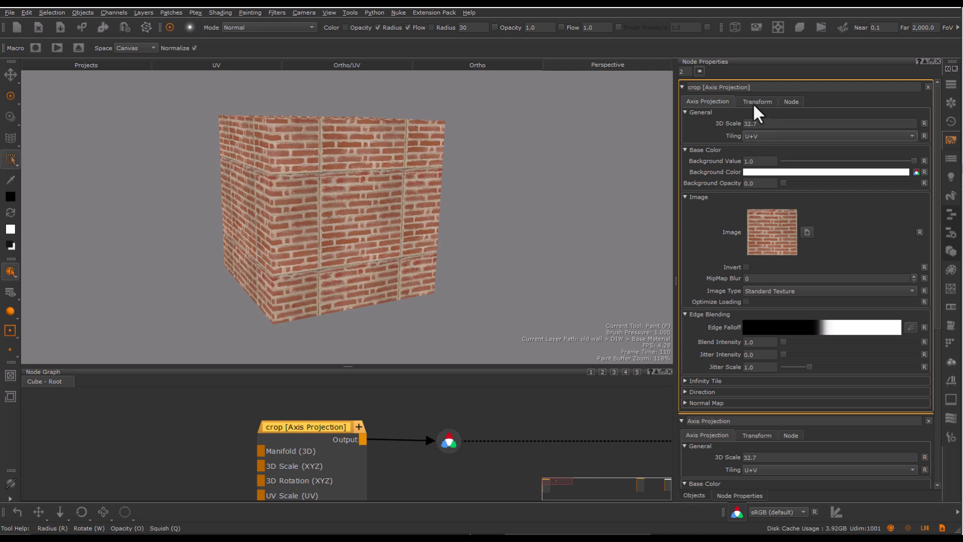
pyautogui.click(757, 102)
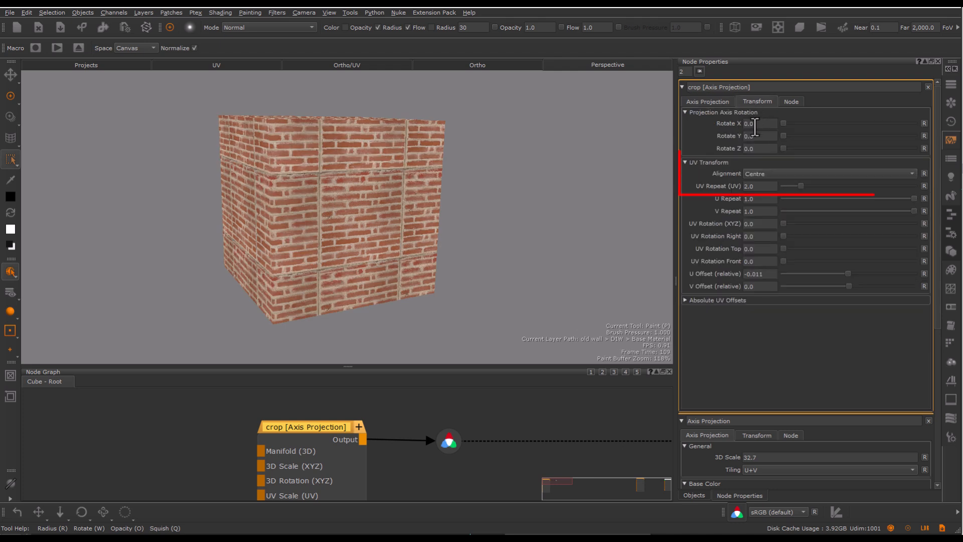
pyautogui.click(766, 174)
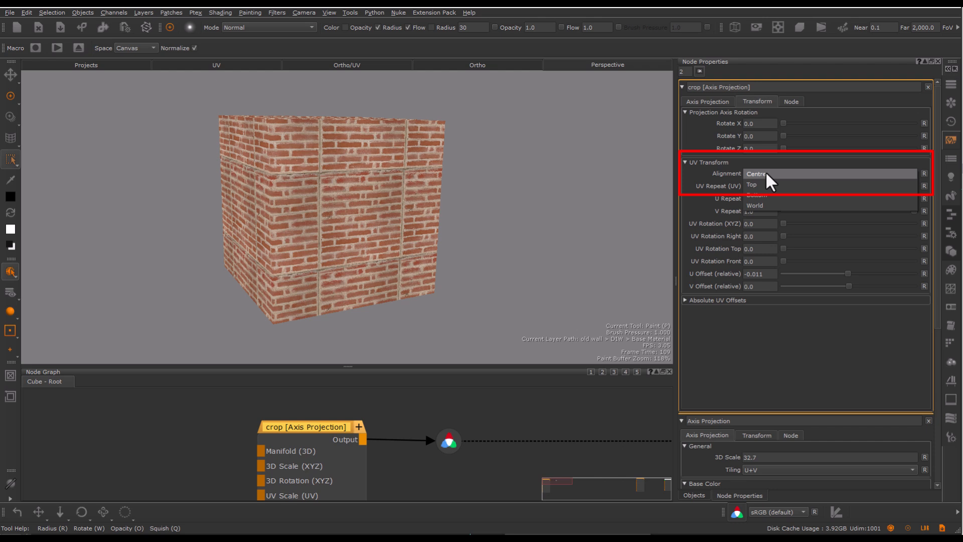
pyautogui.click(765, 206)
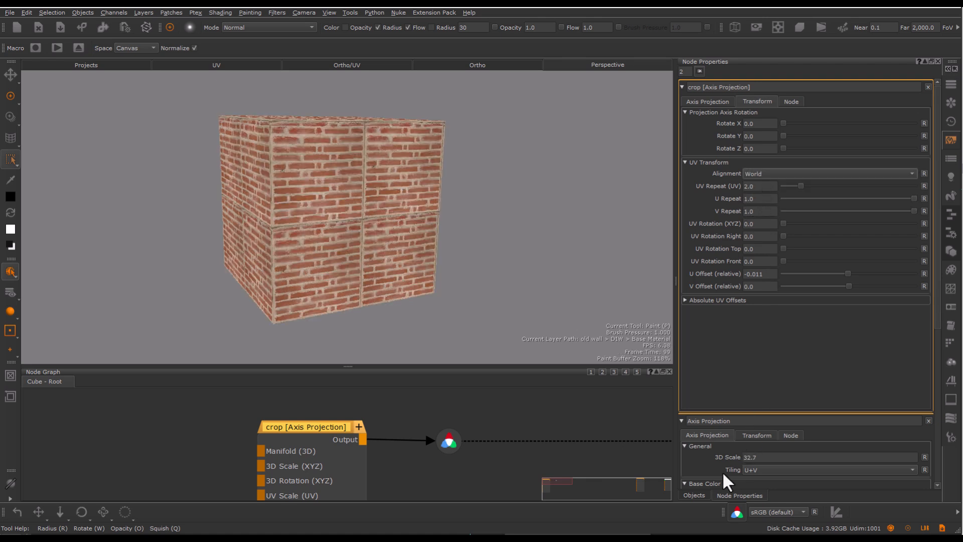
# Step: Alternate between the Cube.obj and cube2 geometry versions to compare the world-aligned tiling, ending on Cube.obj
pyautogui.click(703, 495)
pyautogui.click(796, 203)
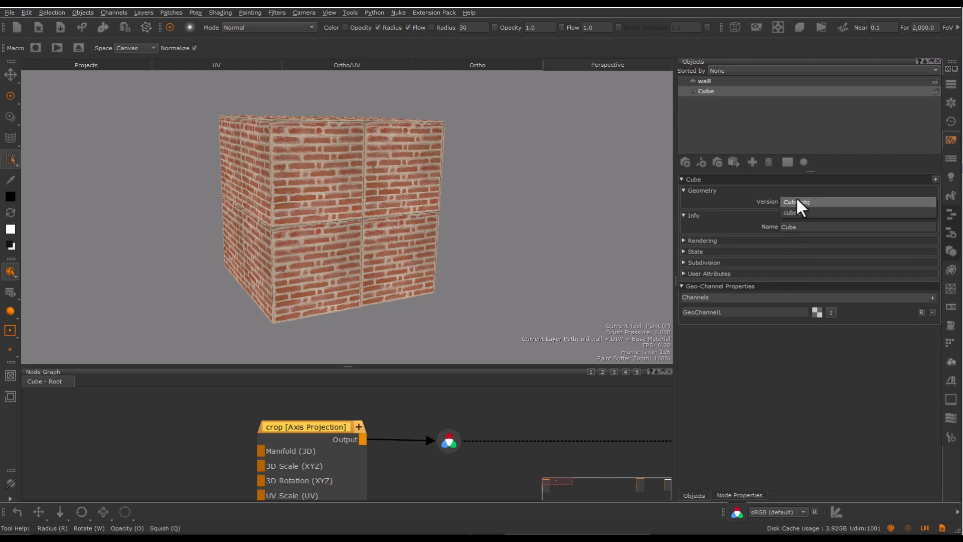
pyautogui.click(802, 212)
pyautogui.click(811, 202)
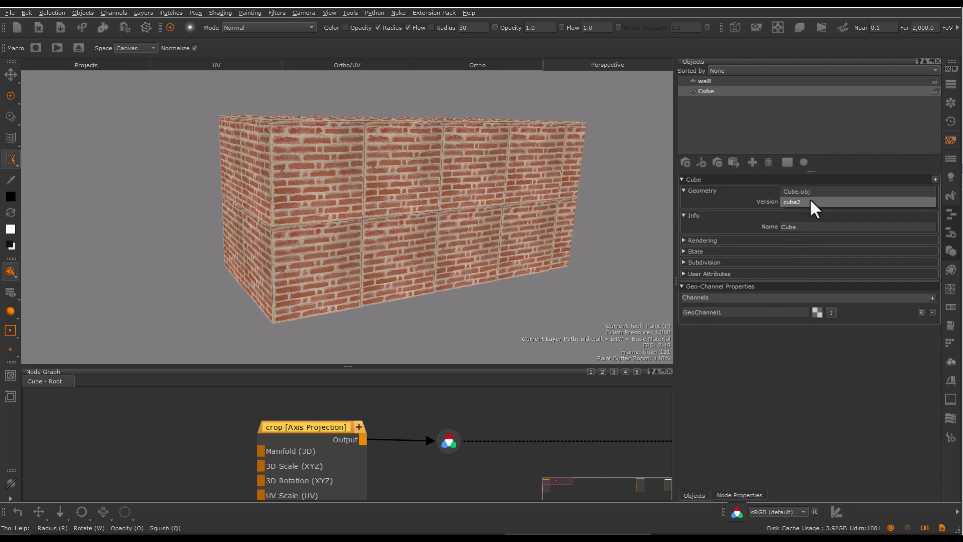
pyautogui.click(808, 193)
pyautogui.click(810, 206)
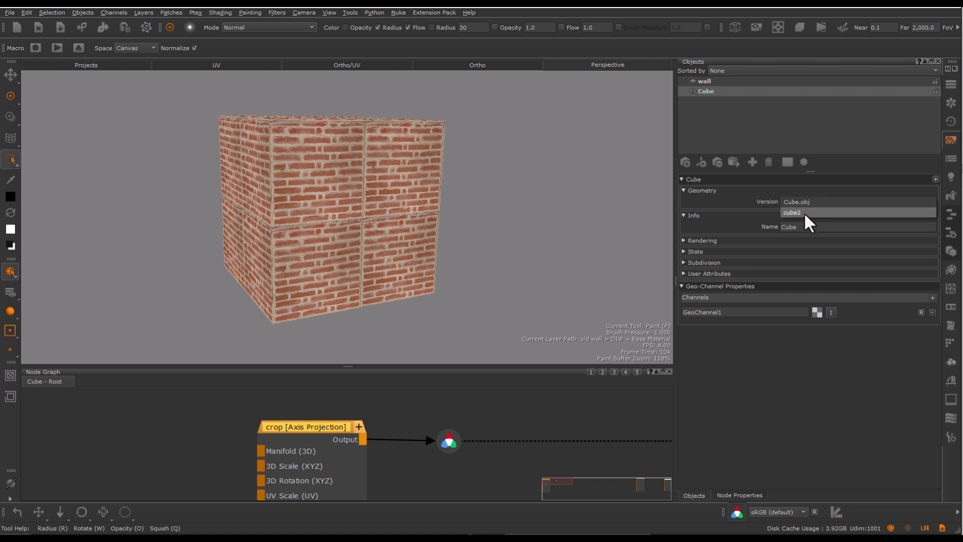
pyautogui.click(802, 213)
pyautogui.click(809, 202)
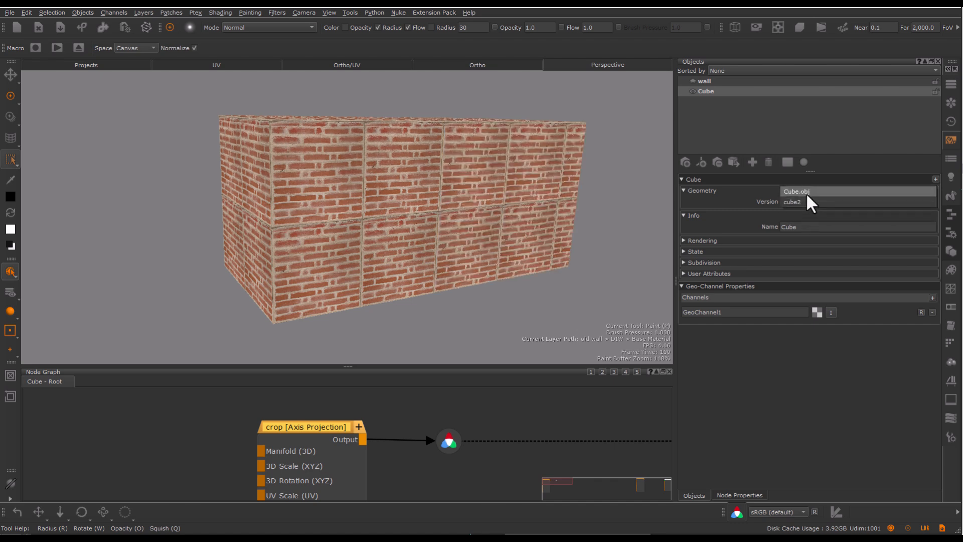
pyautogui.click(809, 195)
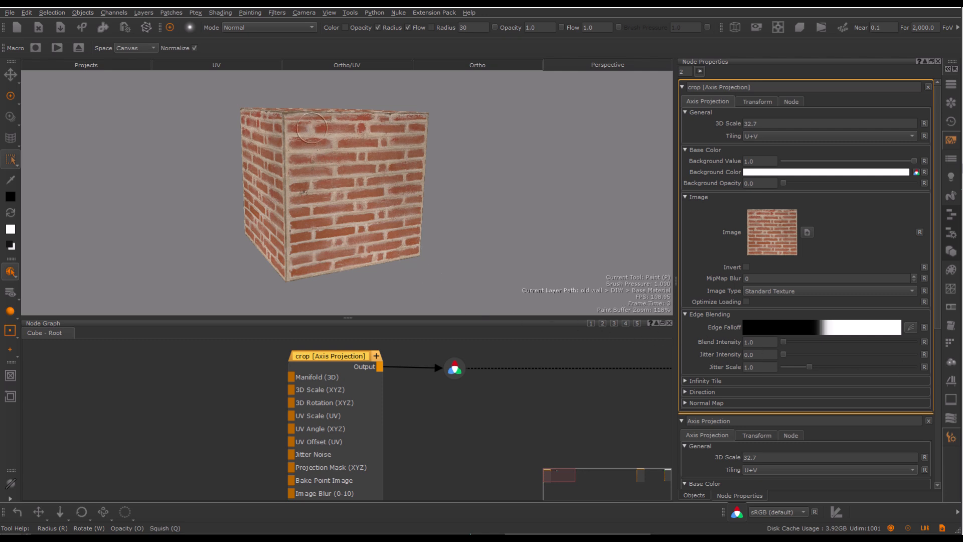
# Step: Set the UV alignment of the crop Axis Projection to World
pyautogui.click(756, 101)
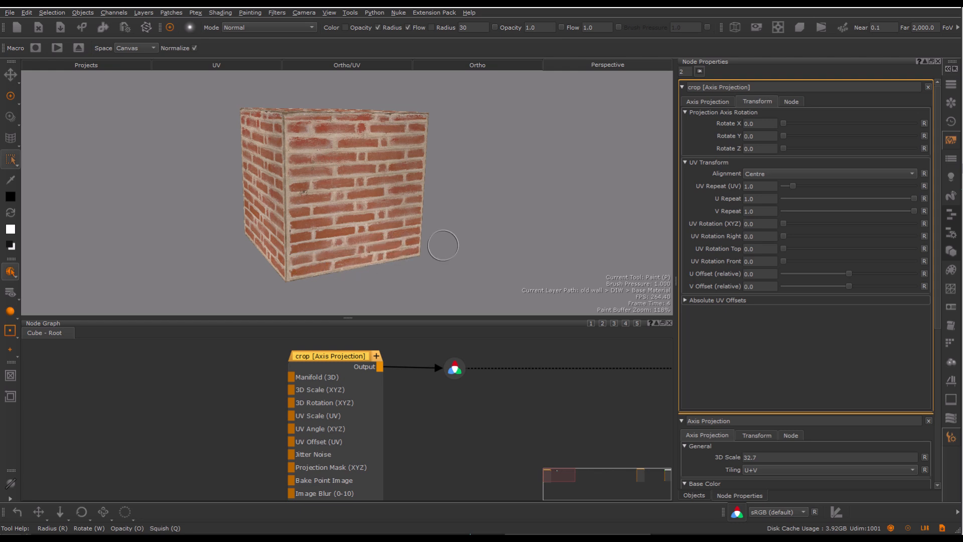
pyautogui.click(767, 174)
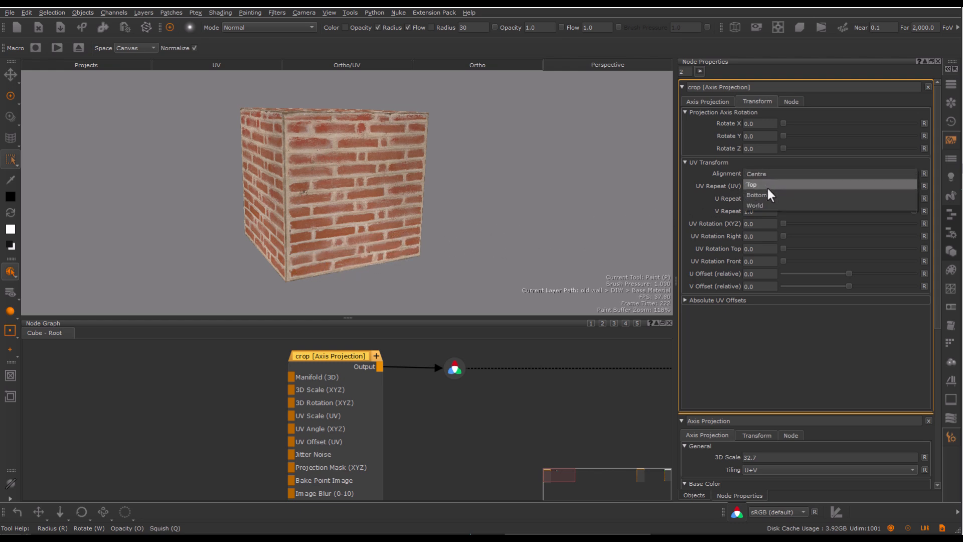
pyautogui.click(767, 201)
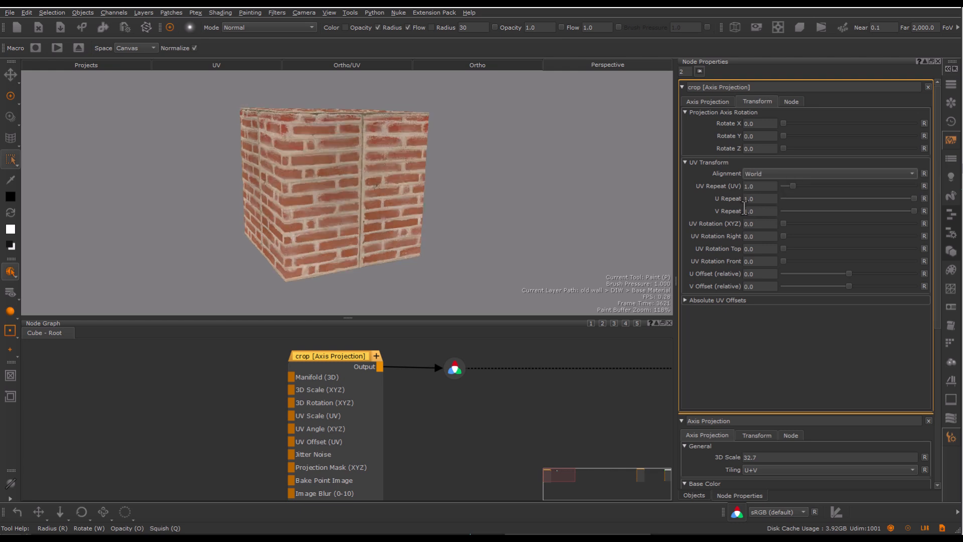
# Step: Set the crop projection's absolute Front U and V offsets to -0.5
pyautogui.click(716, 301)
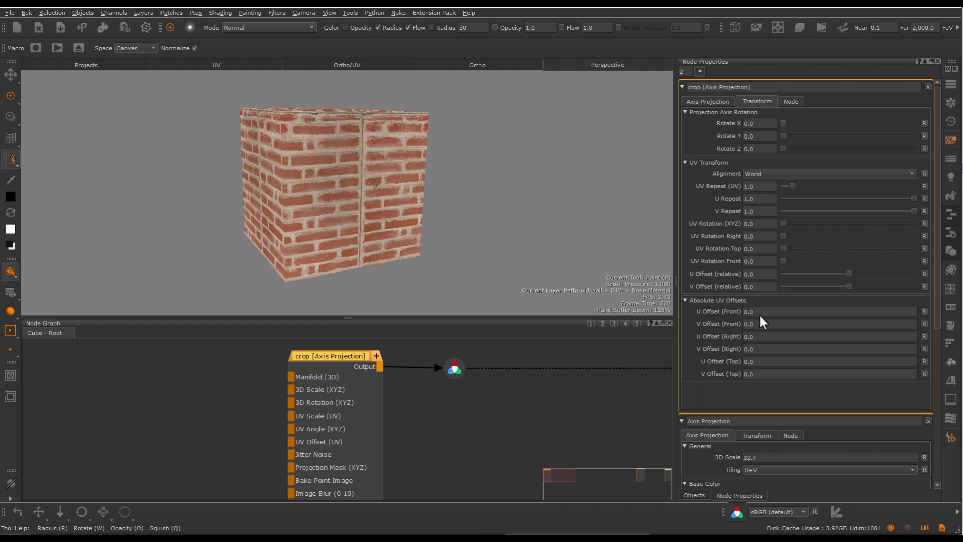
pyautogui.click(757, 311)
pyautogui.write('-0.5')
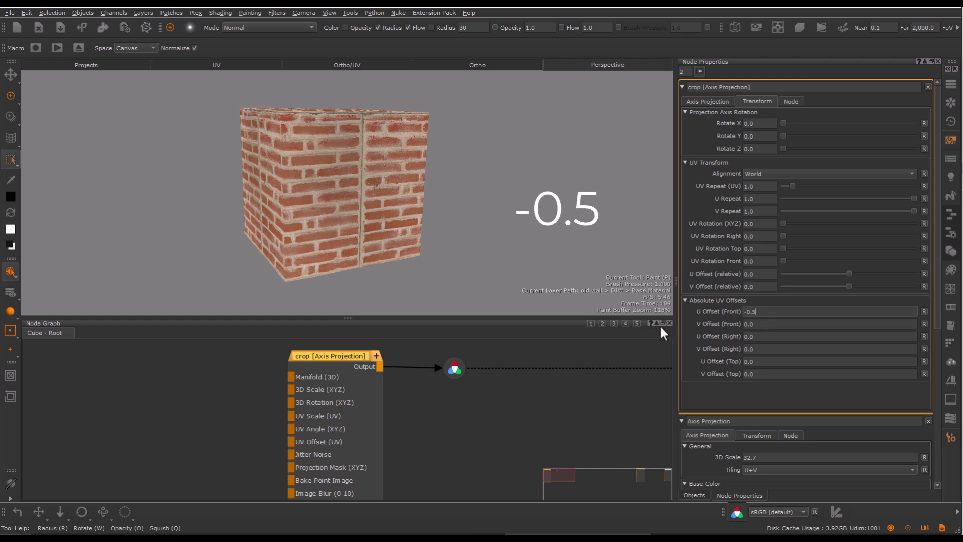
pyautogui.press('Tab')
pyautogui.write('-0.5')
pyautogui.press('Tab')
# Step: Set the crop projection's absolute U and V offsets for the Right and Top directions to -0.5
pyautogui.write('-0')
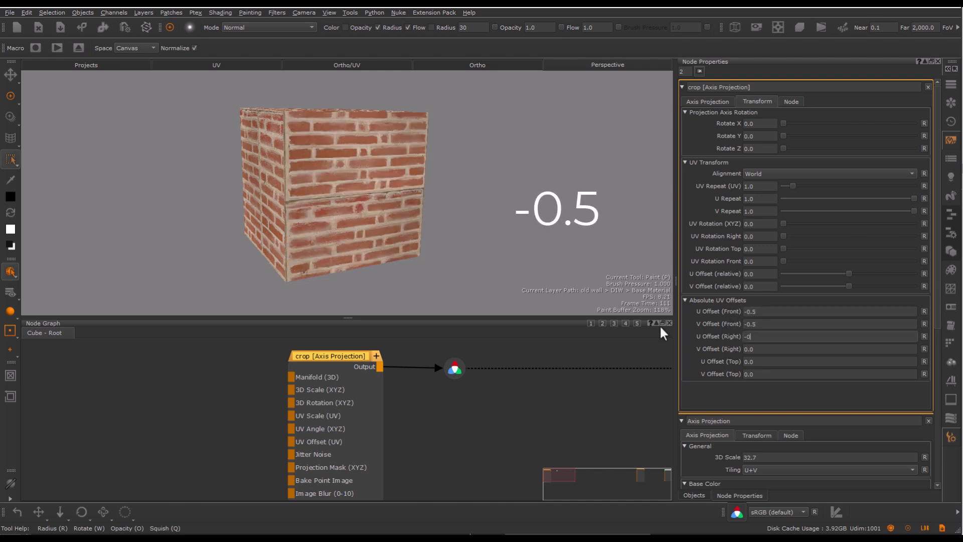
pyautogui.write('.5')
pyautogui.press('Tab')
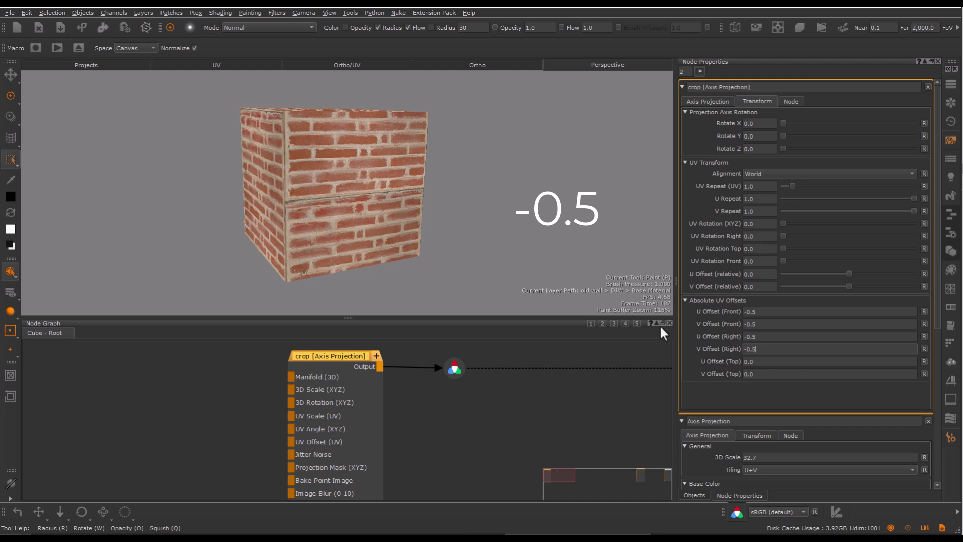
pyautogui.press('Tab')
pyautogui.write('-0.5')
pyautogui.press('Tab')
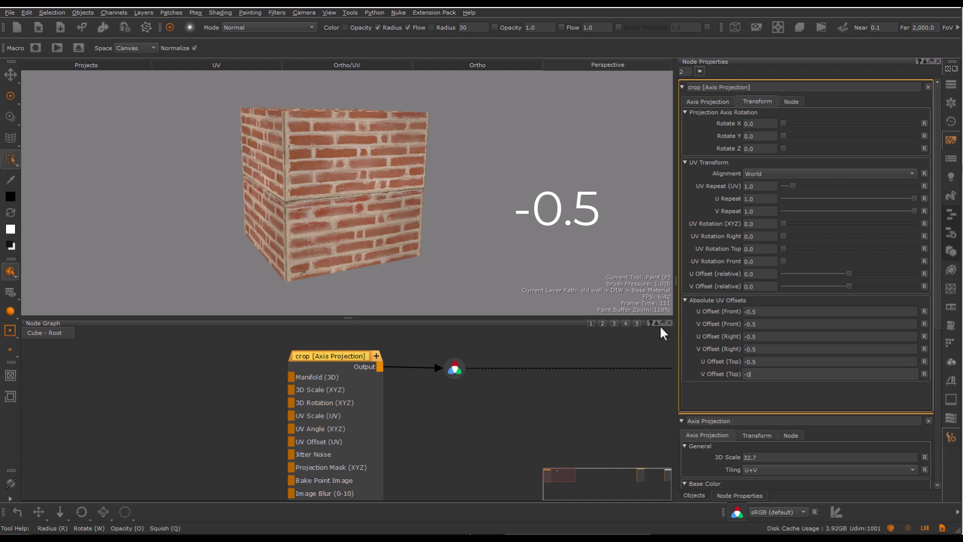
pyautogui.press('Return')
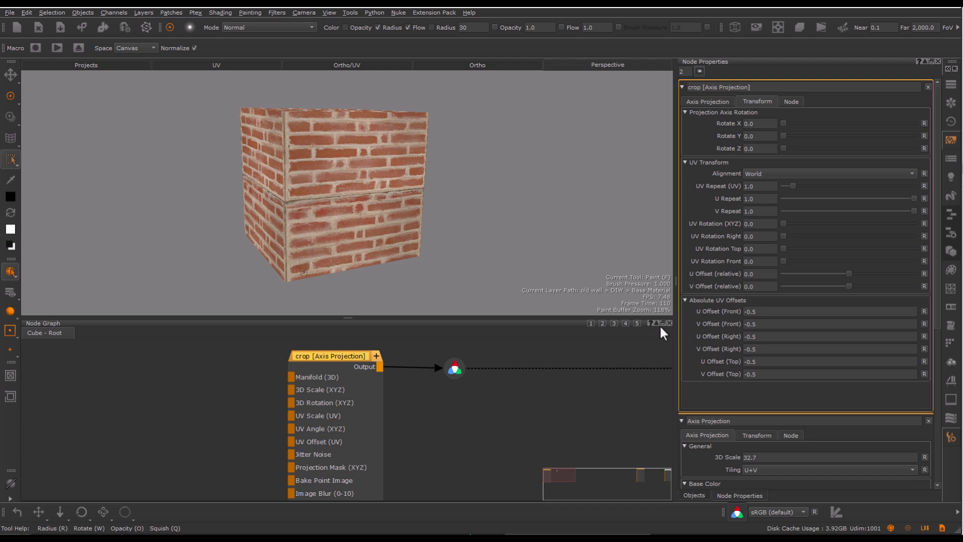
# Step: Add a Manifold 3D node in the empty graph area beside the crop Axis Projection node's inputs
pyautogui.moveTo(165, 423); pyautogui.dragTo(341, 412, button='middle')
pyautogui.press('Tab')
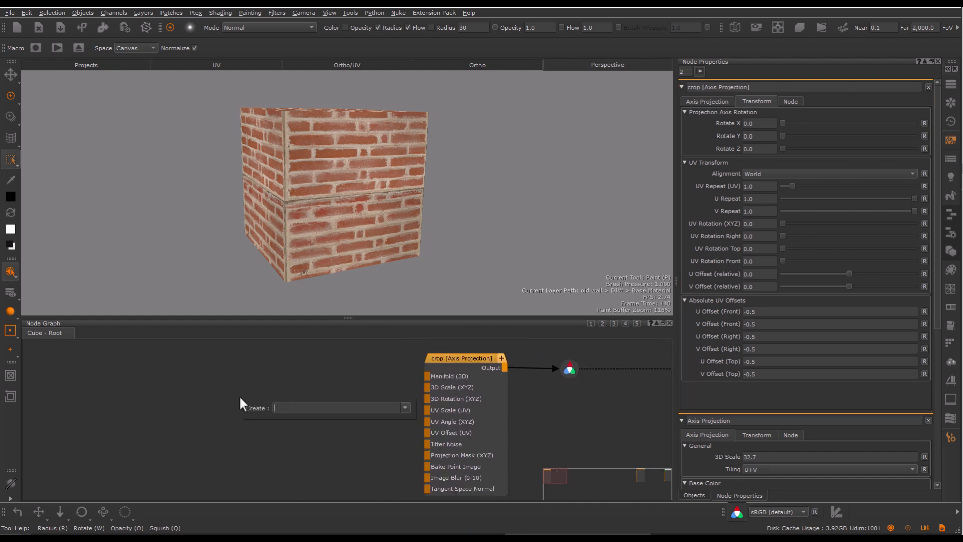
pyautogui.write('manif')
pyautogui.press('Return')
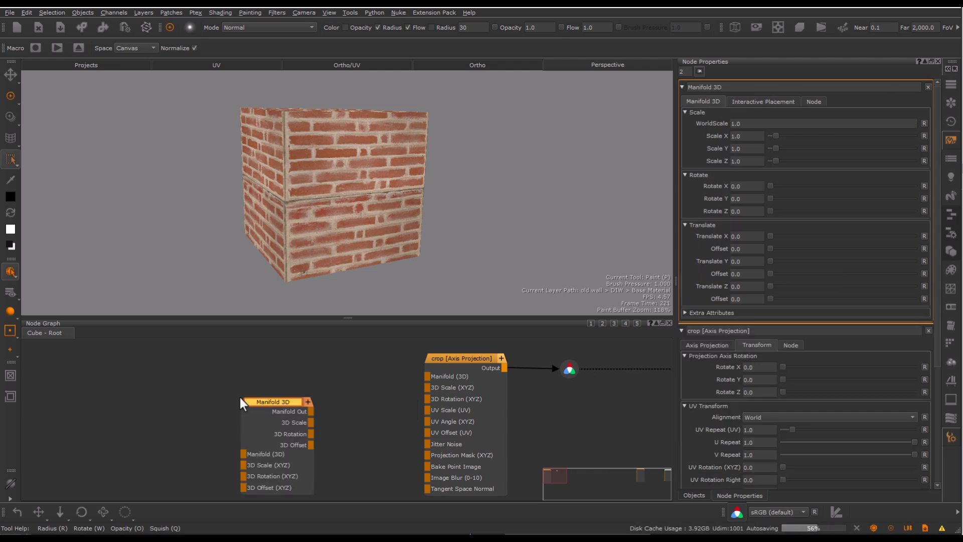
# Step: Connect the Manifold 3D node's Manifold Out to the crop projection's Manifold (3D) input and align the node with it
pyautogui.moveTo(311, 412); pyautogui.dragTo(441, 378)
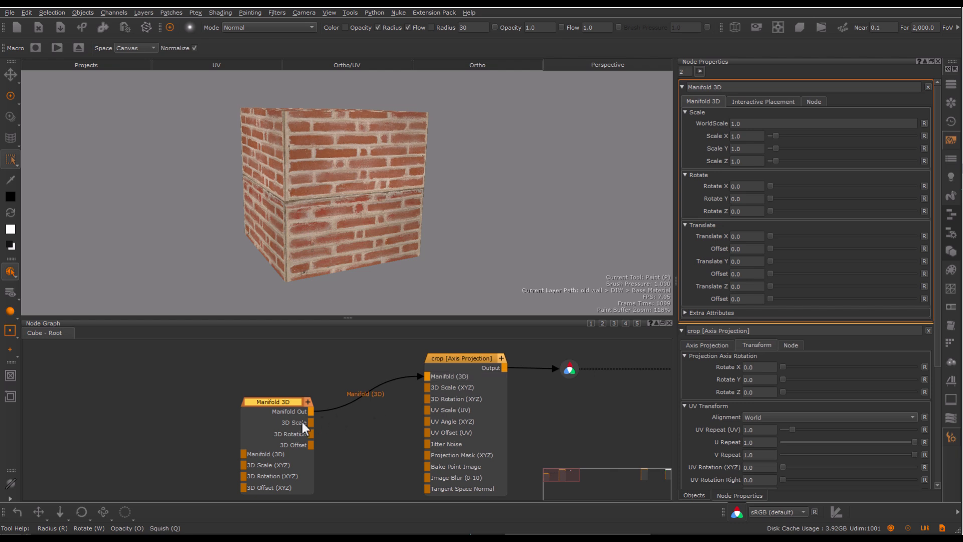
pyautogui.moveTo(302, 422); pyautogui.dragTo(304, 385)
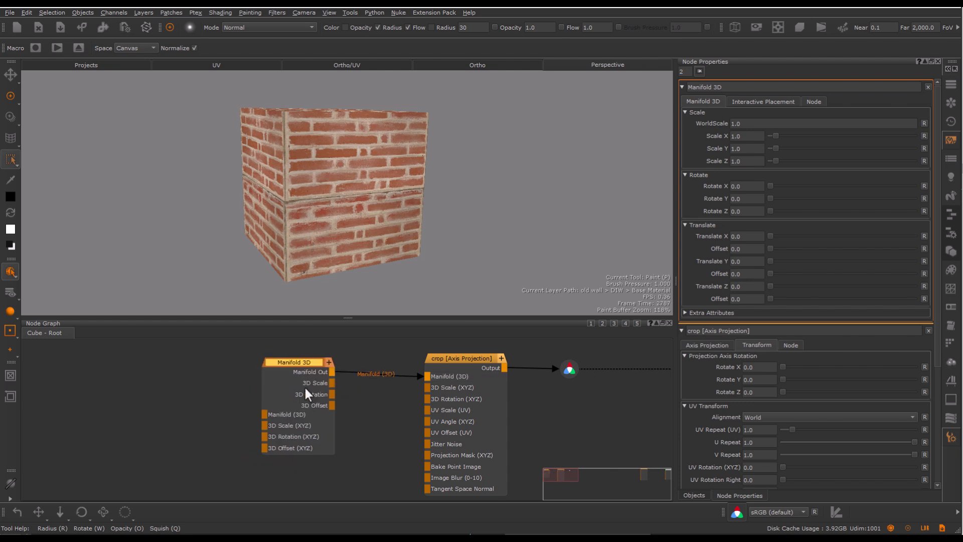
# Step: Add an Object Center node in the empty graph area beside the Manifold 3D node's inputs and display its output in the viewport
pyautogui.click(84, 363)
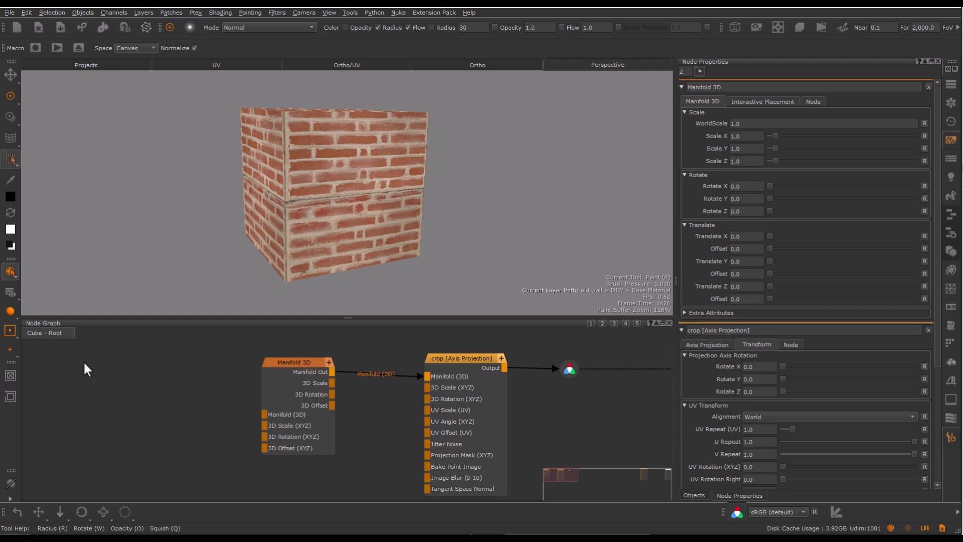
pyautogui.press('Tab')
pyautogui.write('obje')
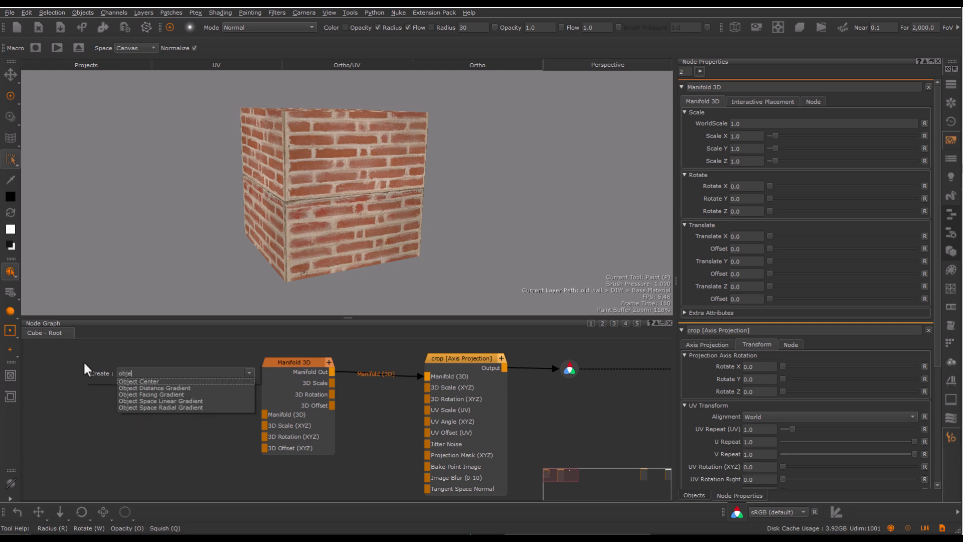
pyautogui.press('Return')
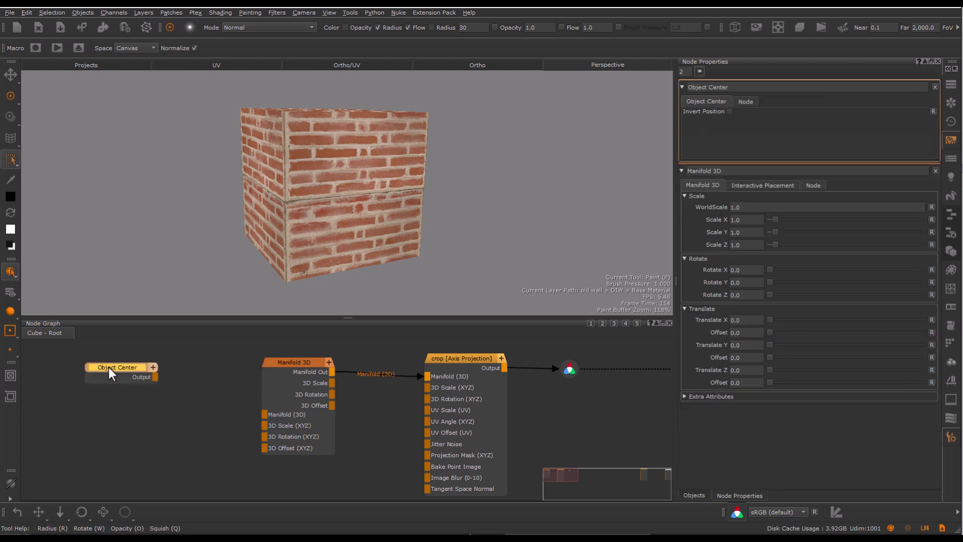
pyautogui.press('1')
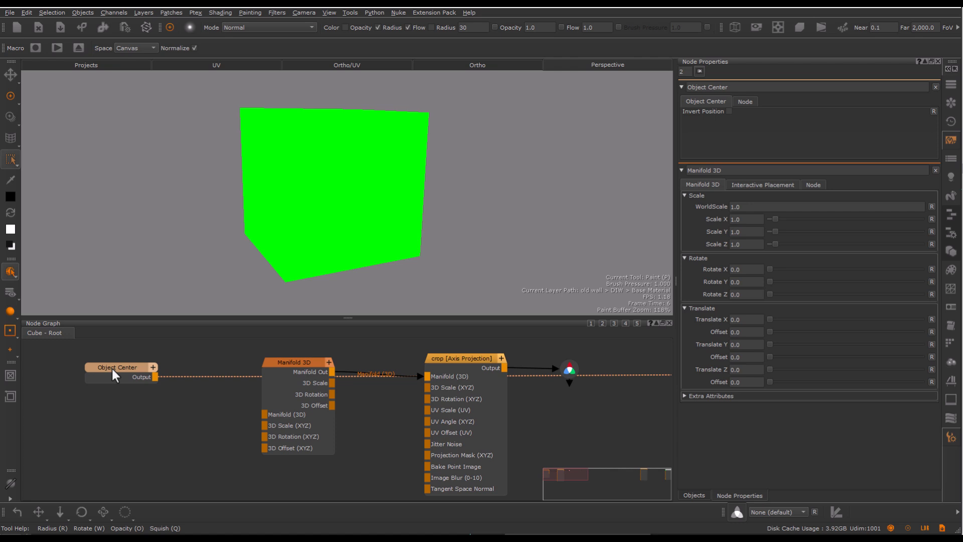
# Step: Add a Color node below the Object Center node and connect its output to the Manifold 3D node's 3D Offset (XYZ) input
pyautogui.press('Tab')
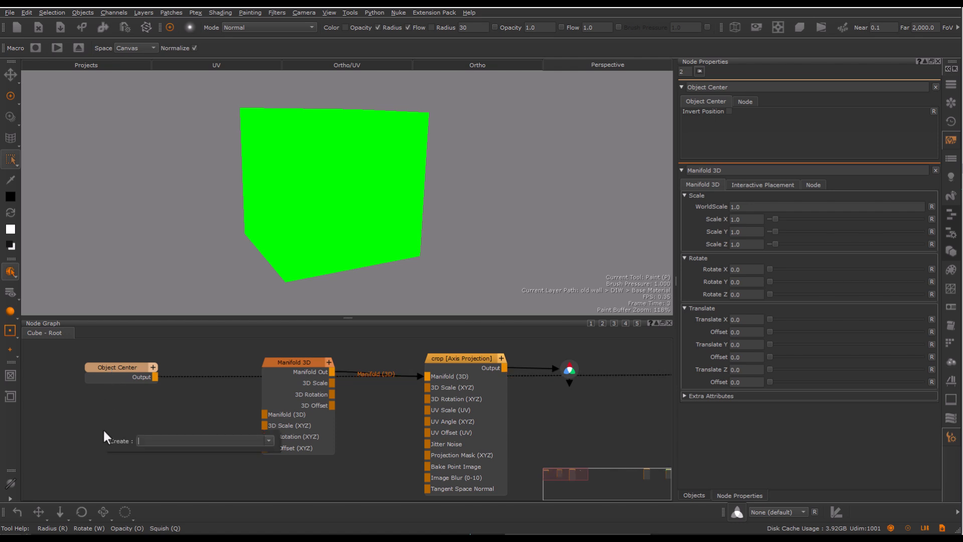
pyautogui.write('col')
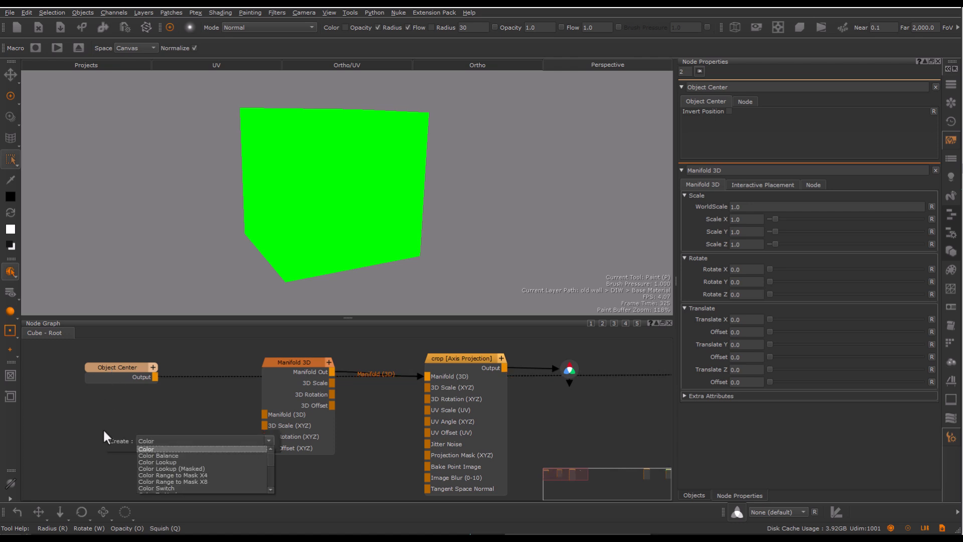
pyautogui.press('Return')
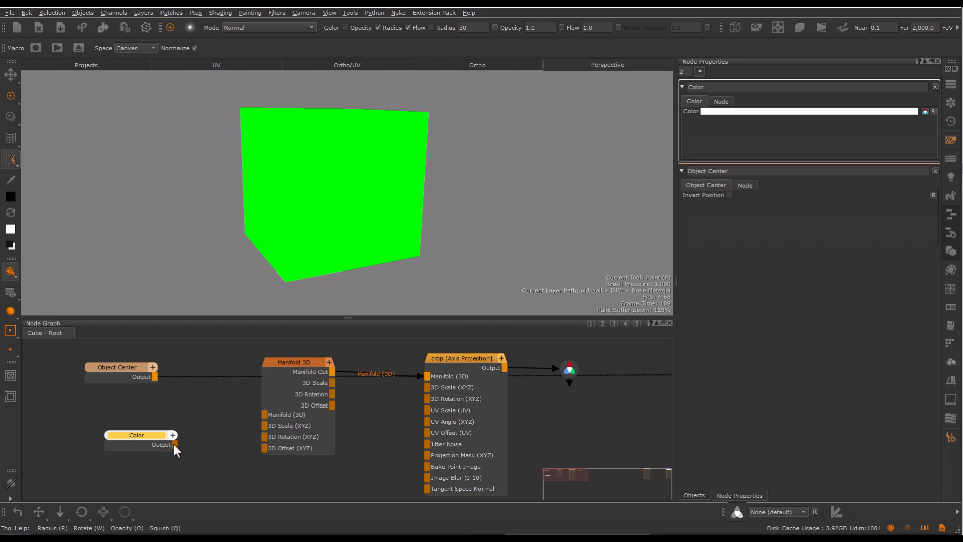
pyautogui.moveTo(259, 444); pyautogui.dragTo(264, 445)
# Step: Set the Color node's color by sampling the displayed object center value from the cube, with canvas sampling set to Pick raw pixels
pyautogui.click(823, 113)
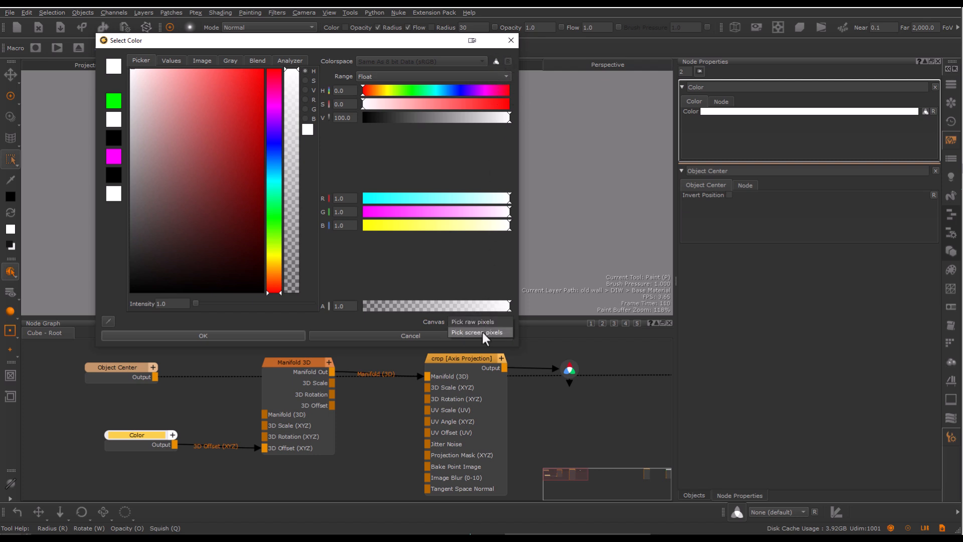
pyautogui.click(483, 322)
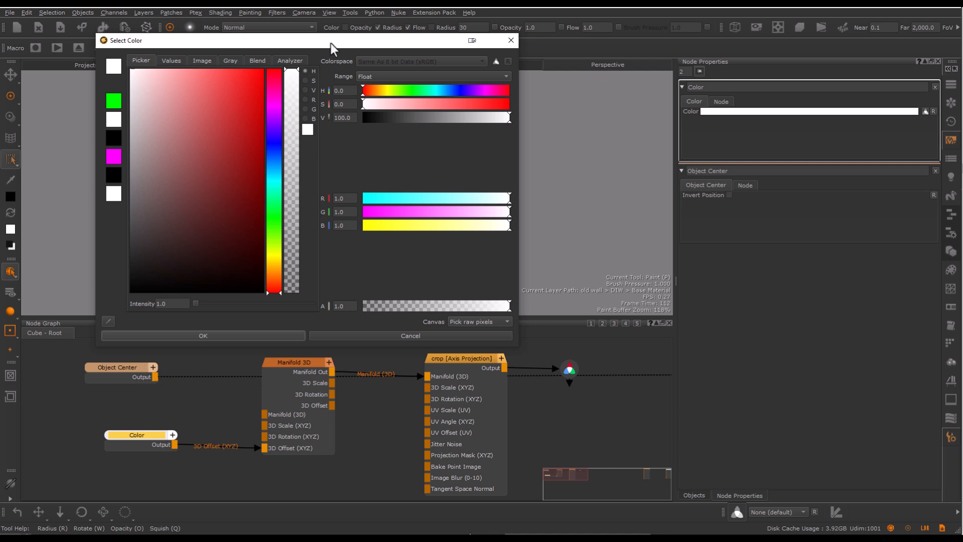
pyautogui.moveTo(330, 43); pyautogui.dragTo(644, 58)
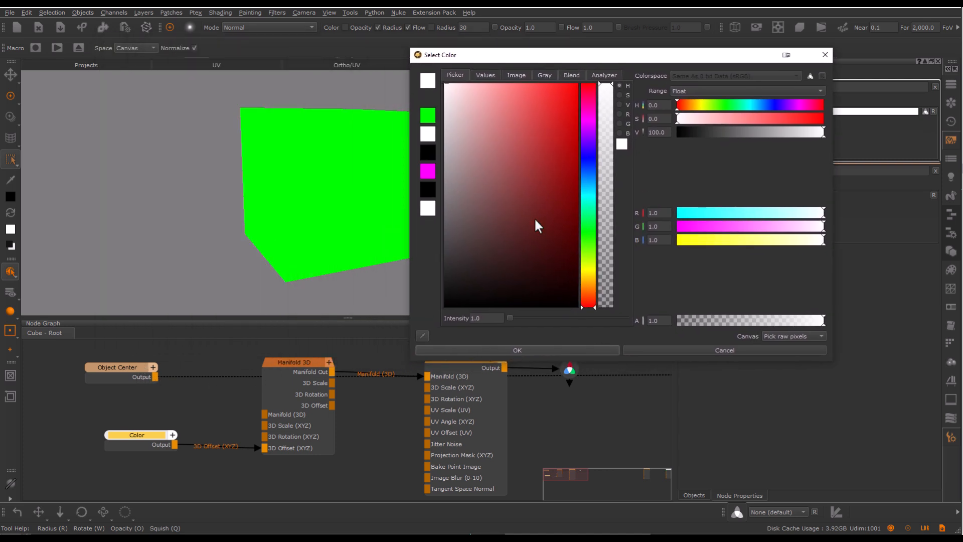
pyautogui.click(422, 335)
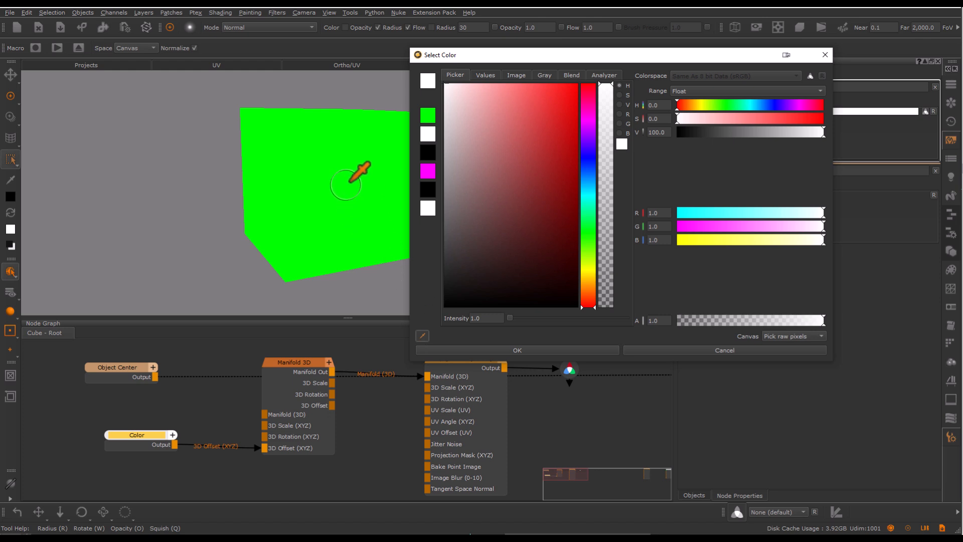
pyautogui.click(350, 181)
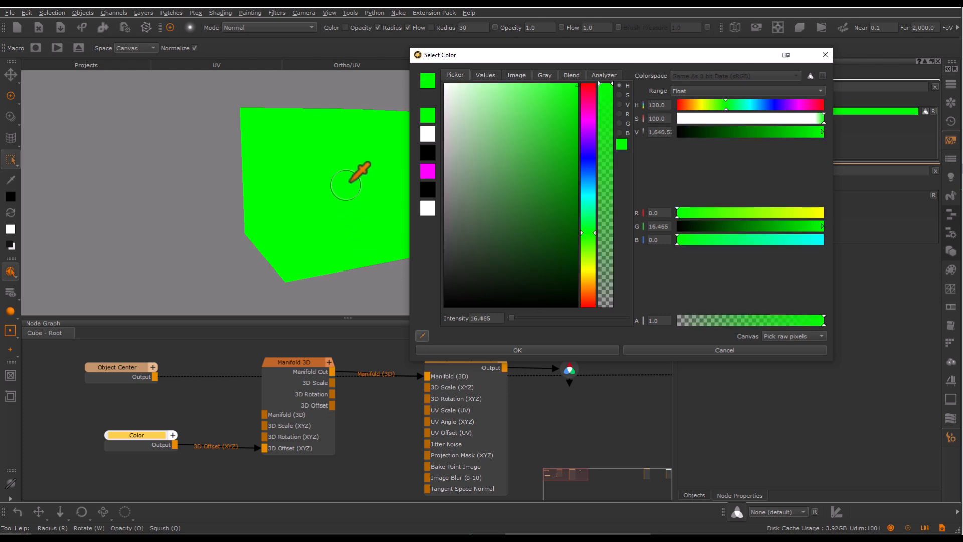
pyautogui.click(518, 348)
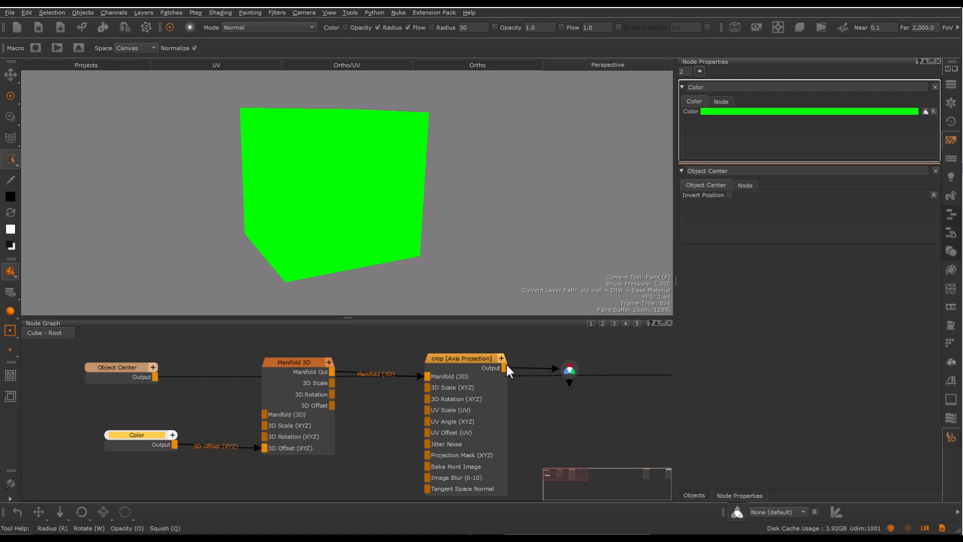
# Step: Display the crop projection's result and switch the Cube object between its Cube.obj and cube2 geometry versions, leaving cube2 active
pyautogui.click(471, 381)
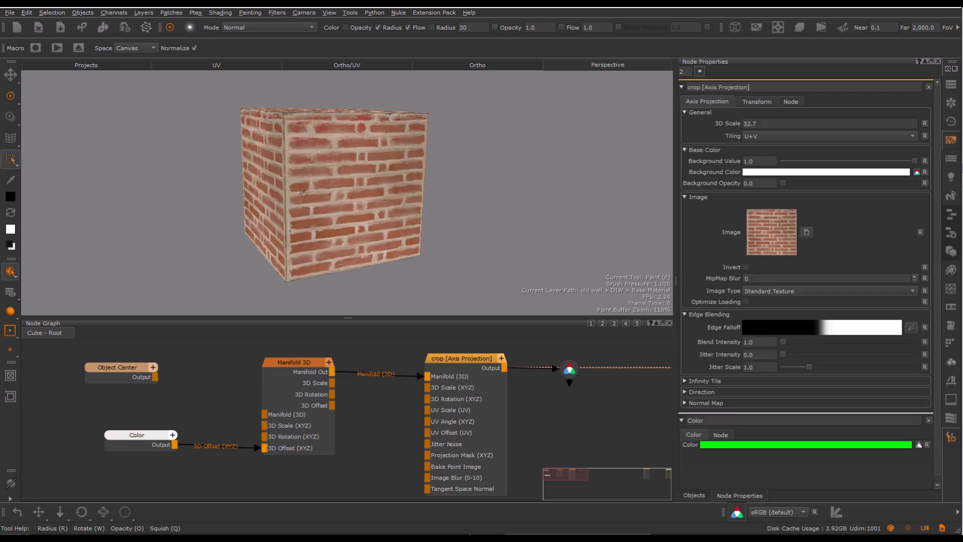
pyautogui.click(754, 102)
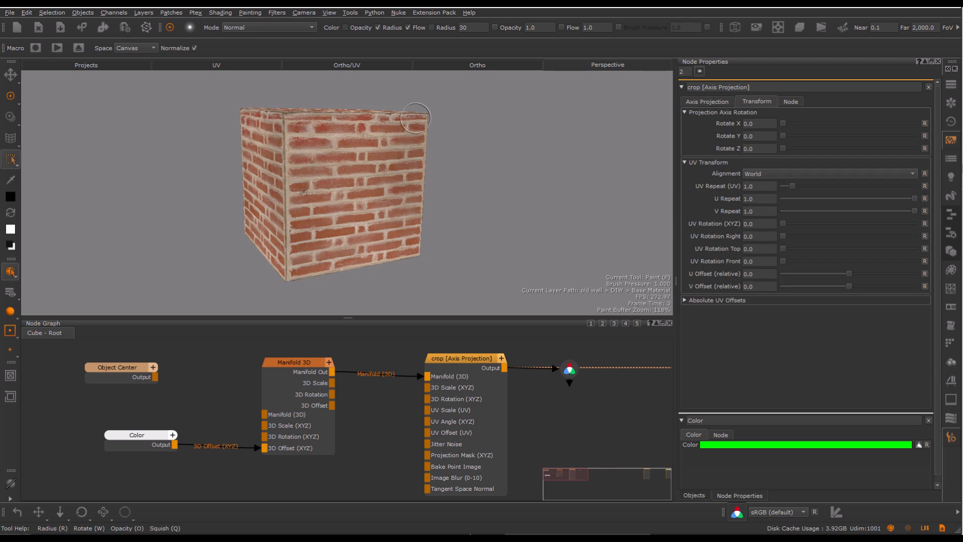
pyautogui.click(694, 495)
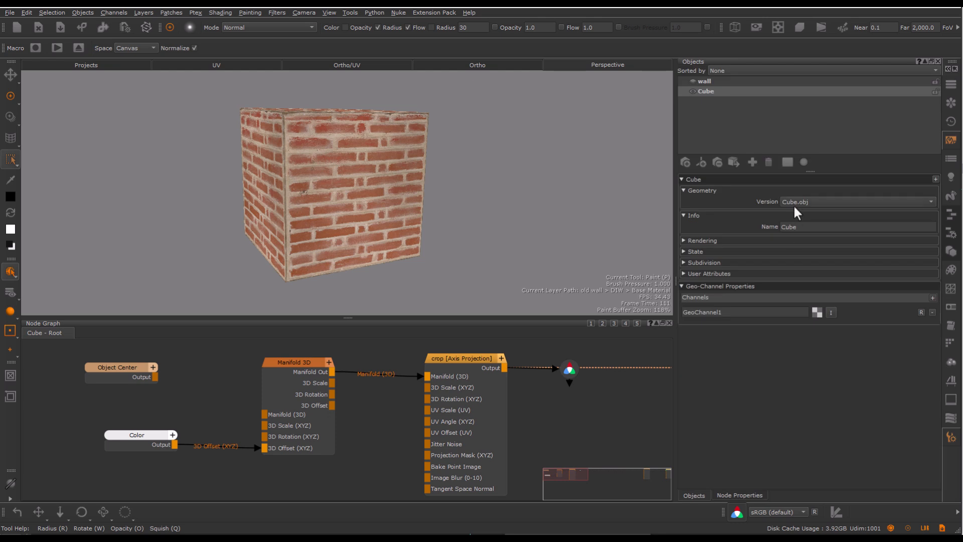
pyautogui.click(801, 202)
pyautogui.click(802, 211)
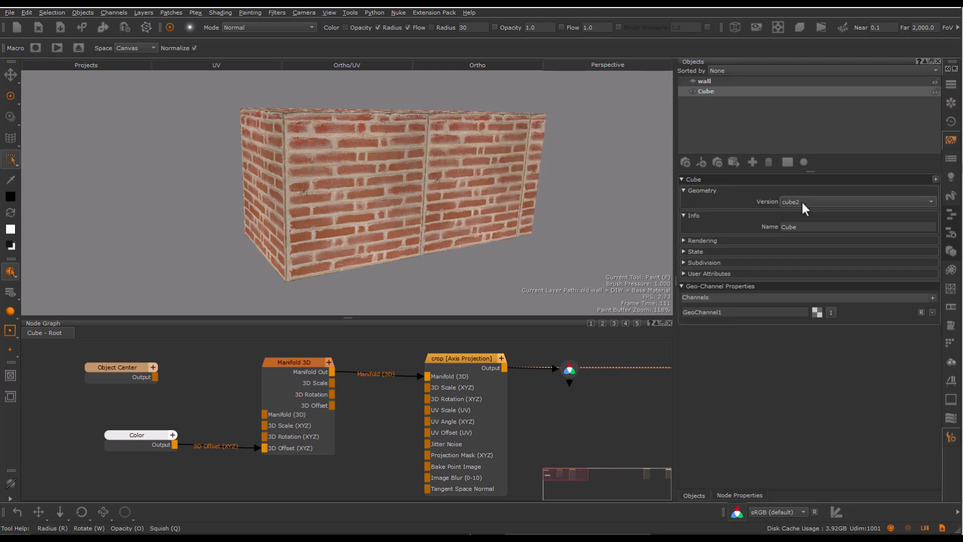
pyautogui.click(801, 200)
pyautogui.click(801, 192)
pyautogui.click(801, 200)
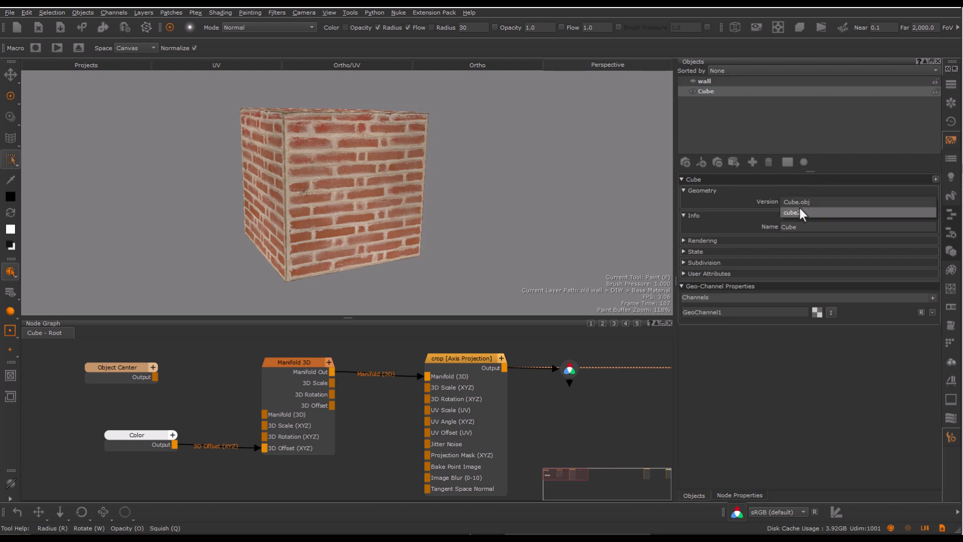
pyautogui.click(798, 208)
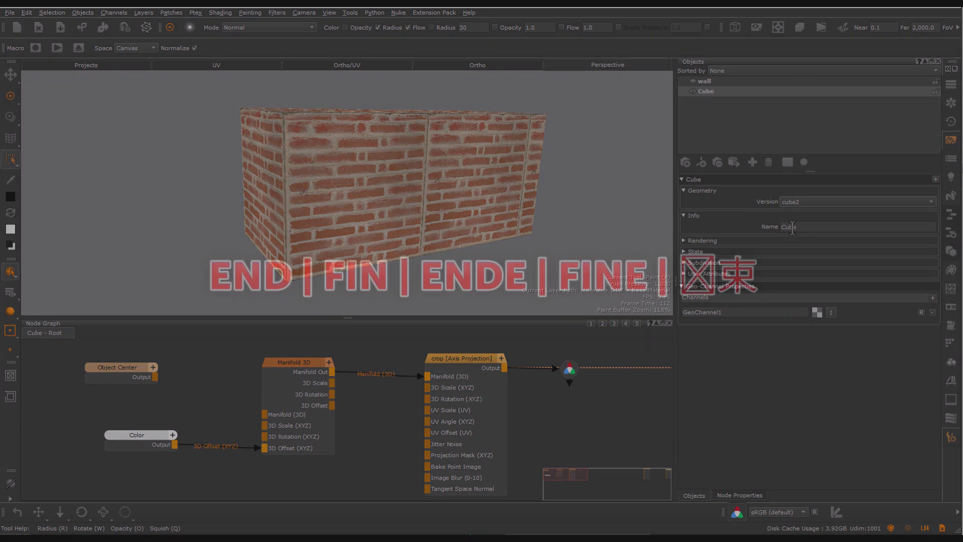